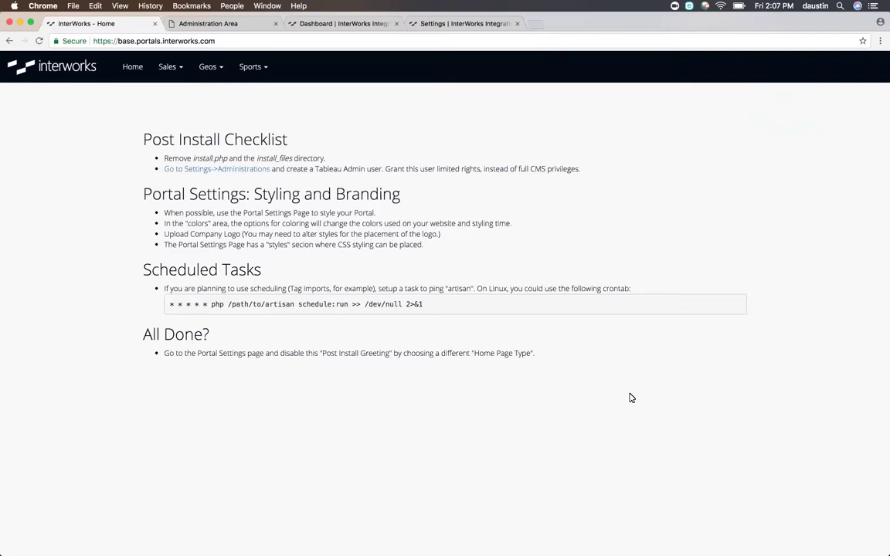
Append /backend to the portal address and move on to the backend Dashboard.
click(248, 41)
click(248, 41)
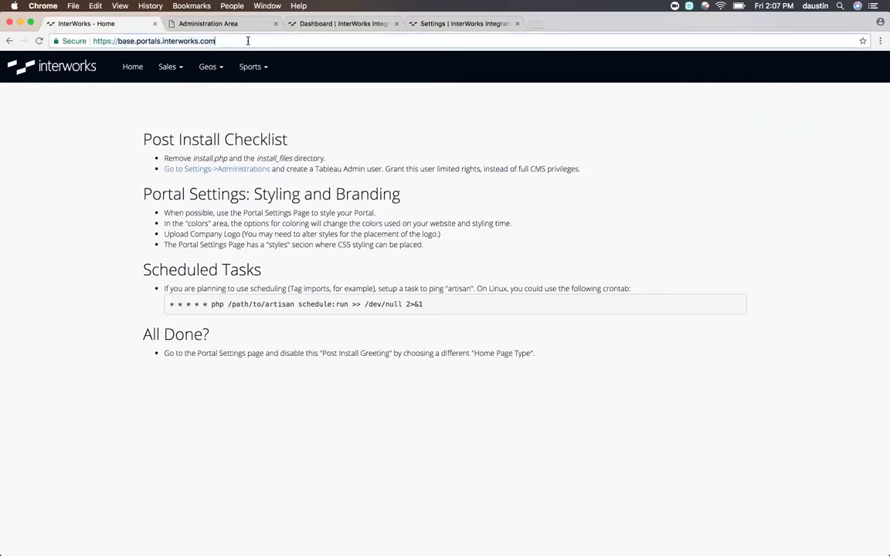
text(/backen)
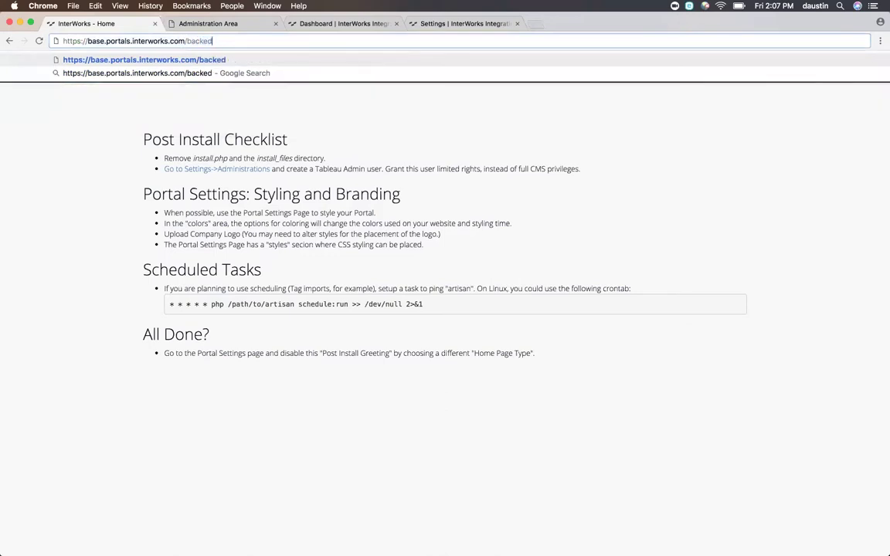
text(d)
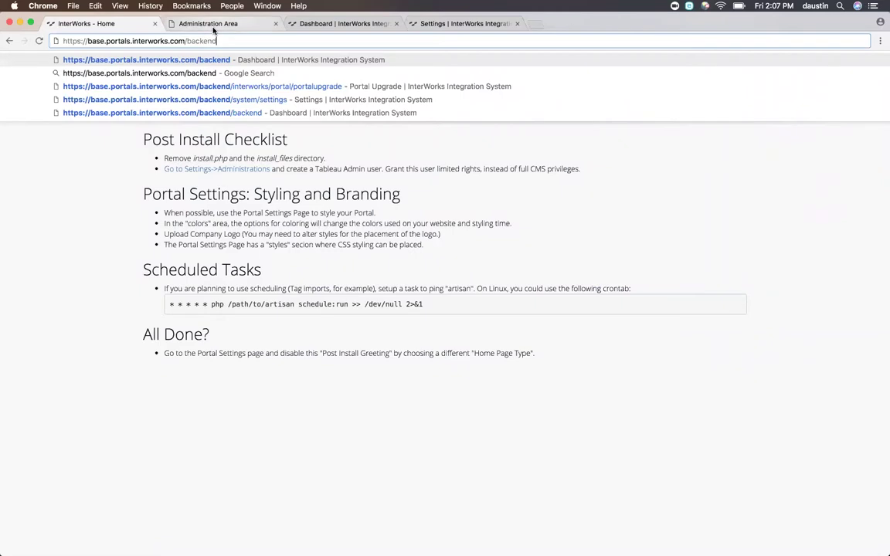
click(215, 25)
click(213, 206)
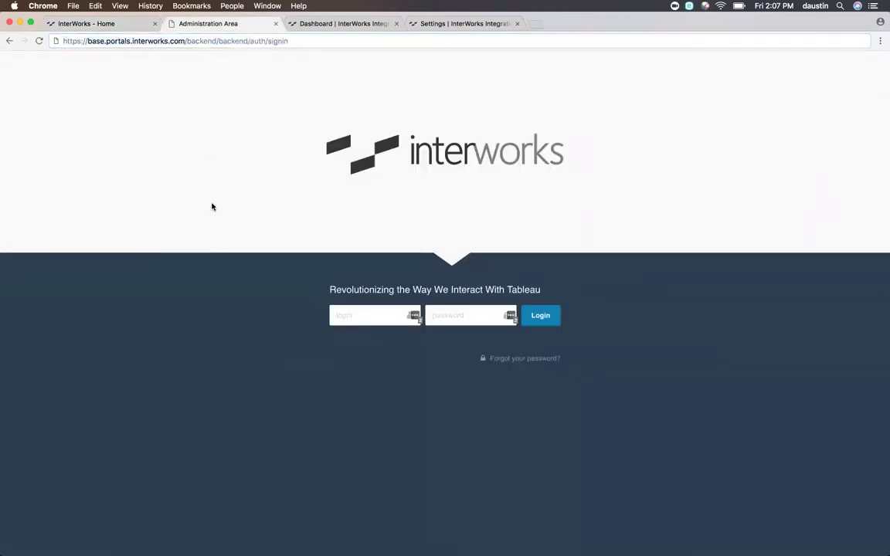
click(339, 25)
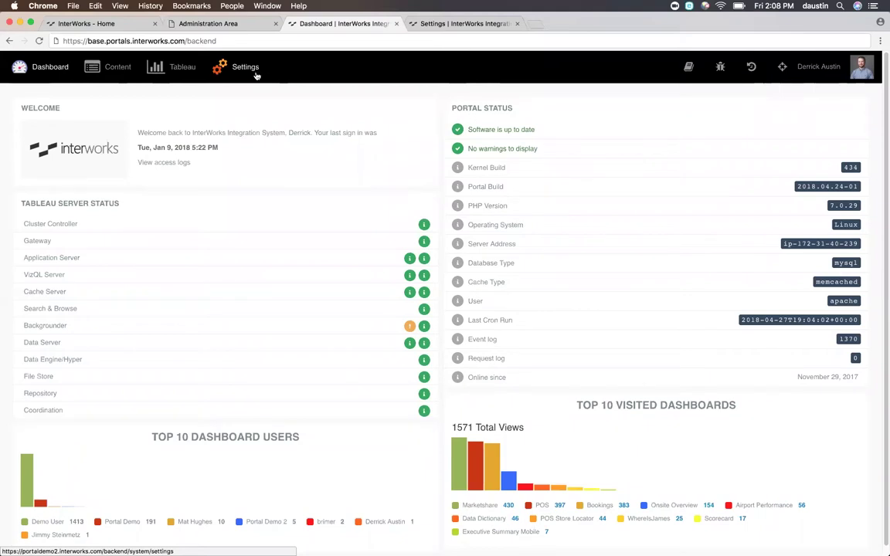
In Portal Settings Brand, replace the name InterWorks with 'The Notch' and upload the_notch.png as logo.
click(453, 24)
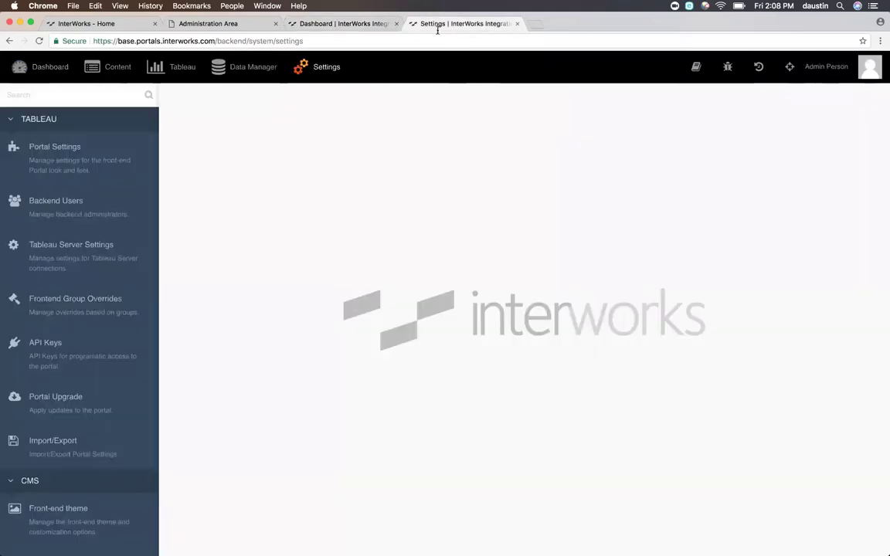
click(79, 158)
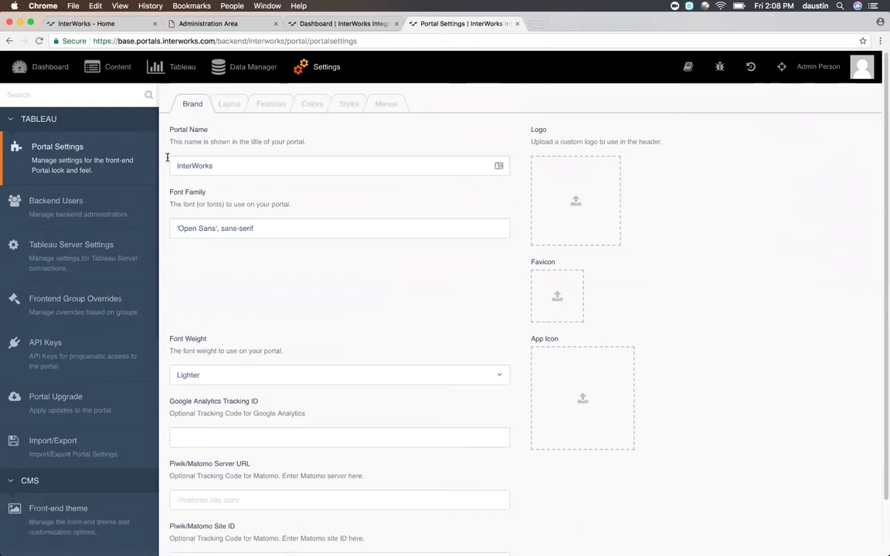
double_click(220, 169)
text(The )
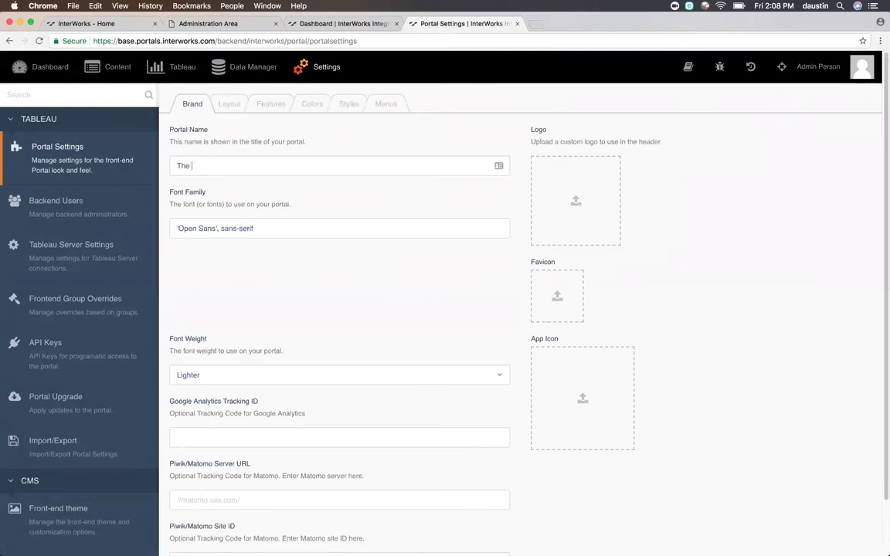
text(Notch)
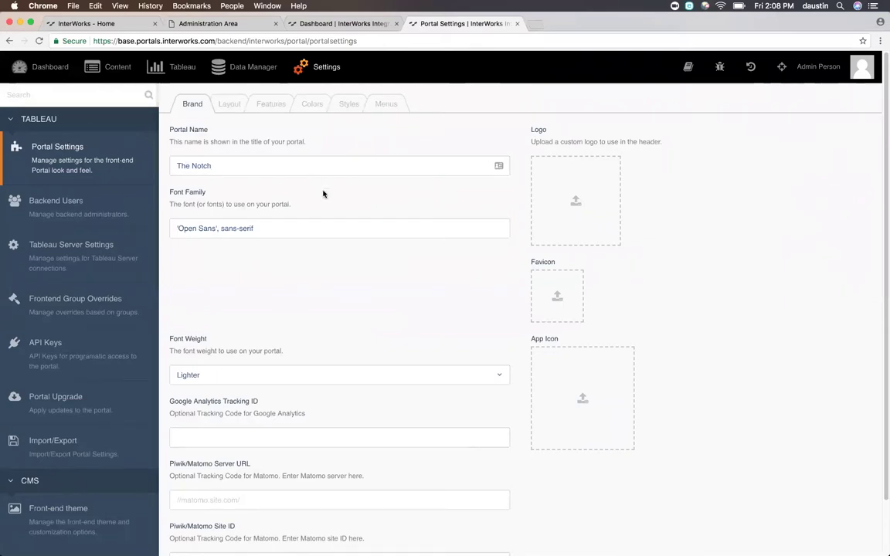
click(566, 225)
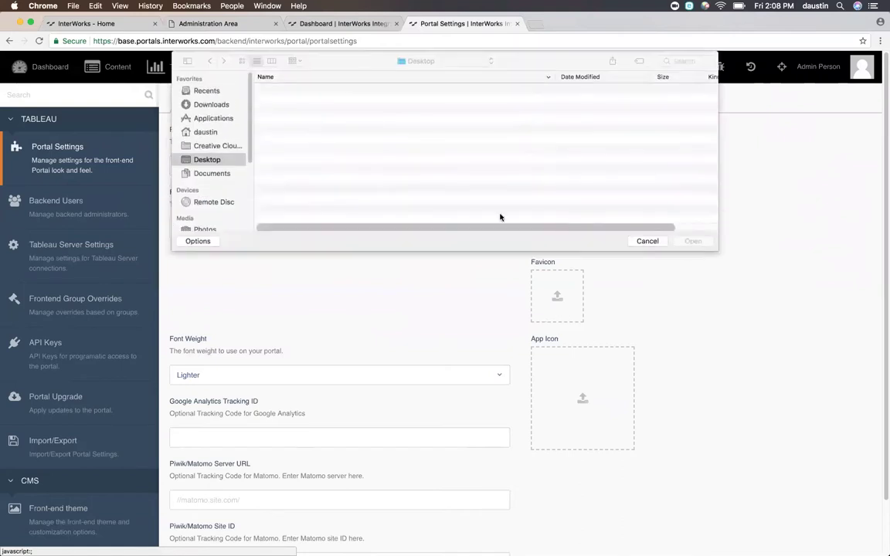
double_click(291, 91)
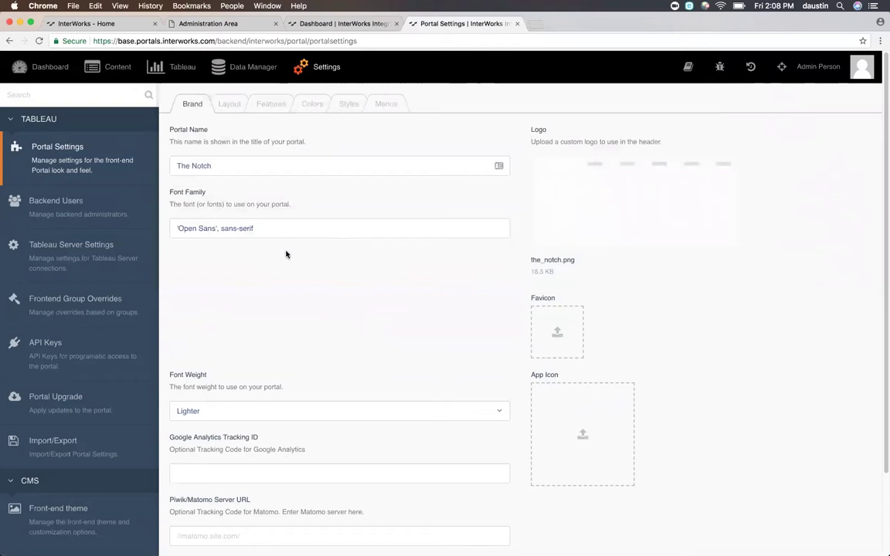
Show the Layout settings and expand the Homepage Type dropdown.
click(211, 104)
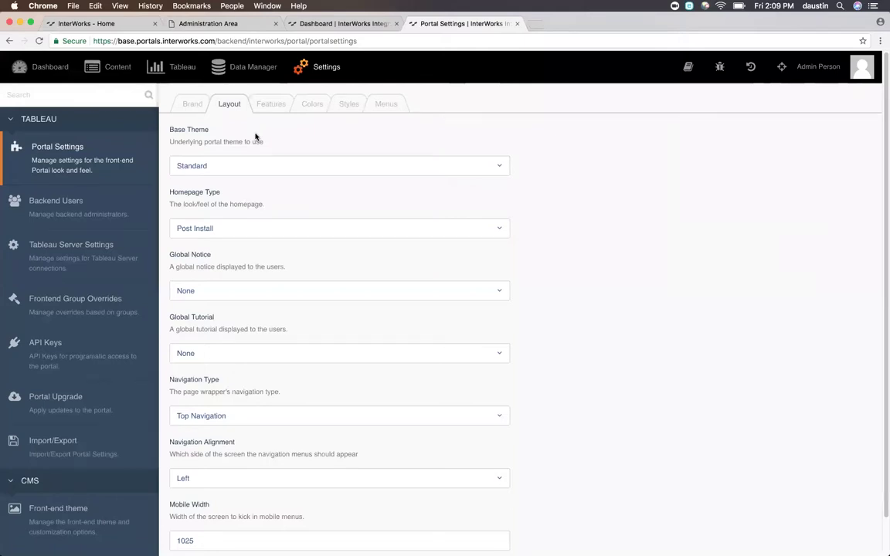
click(255, 230)
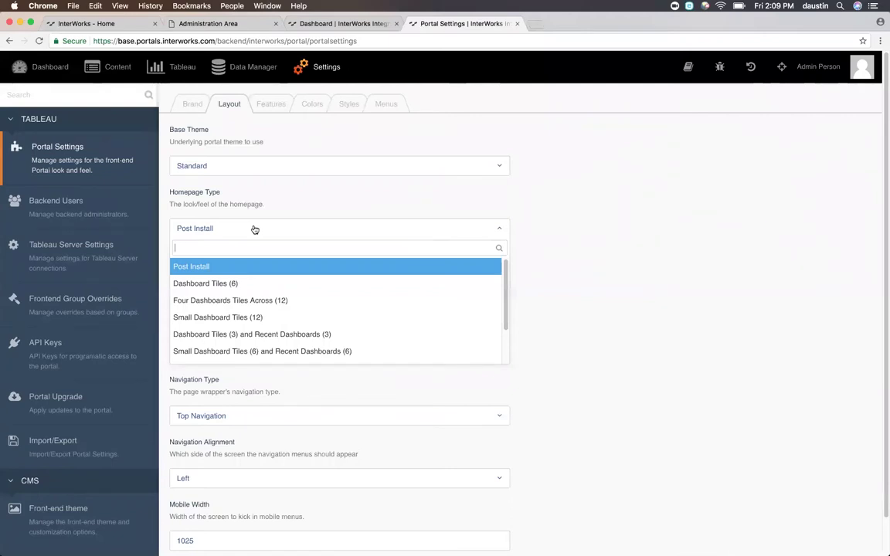
scroll(255, 286, down, 2)
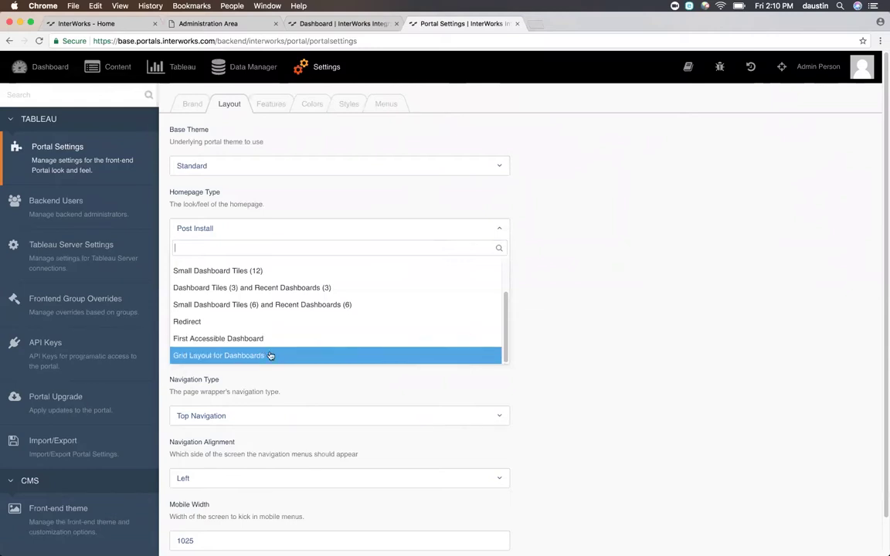
scroll(283, 294, up, 2)
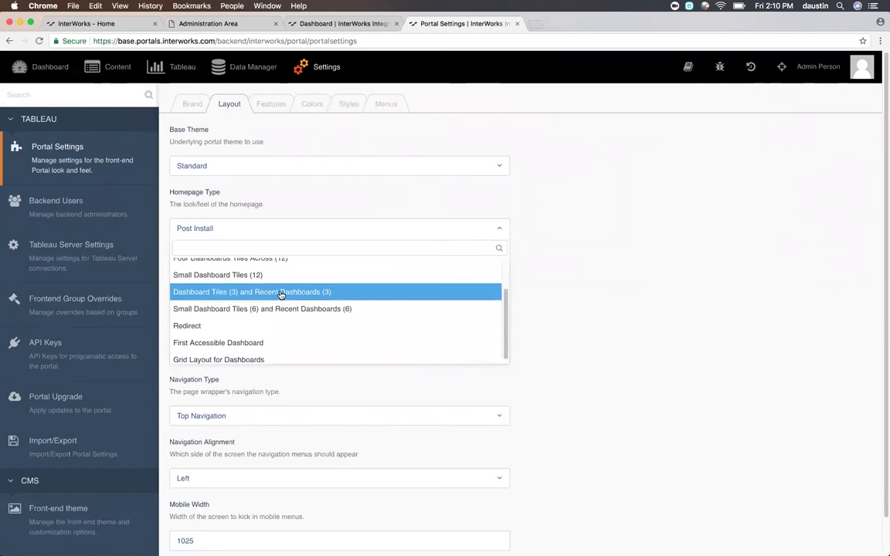
scroll(281, 298, down, 2)
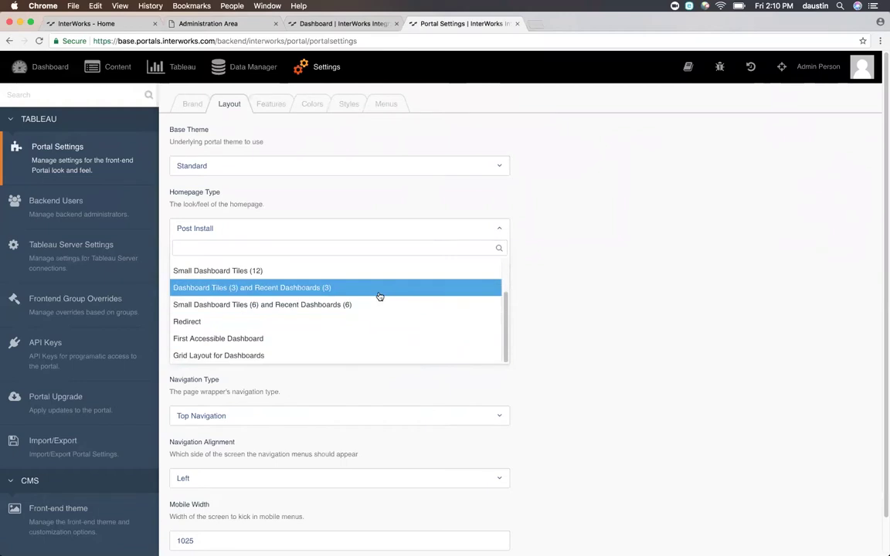
scroll(378, 296, up, 2)
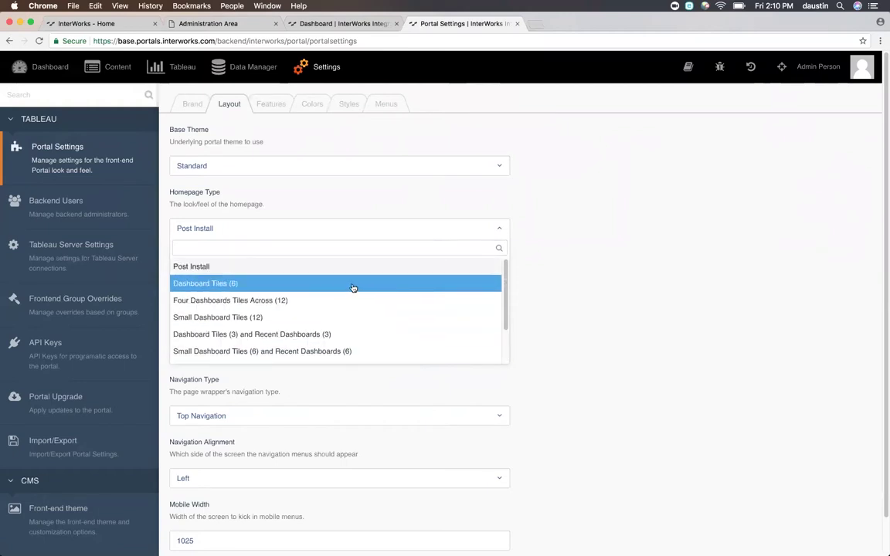
Choose Dashboard Tiles (6) as the homepage type and expand the Dashboards to Display choices.
click(352, 285)
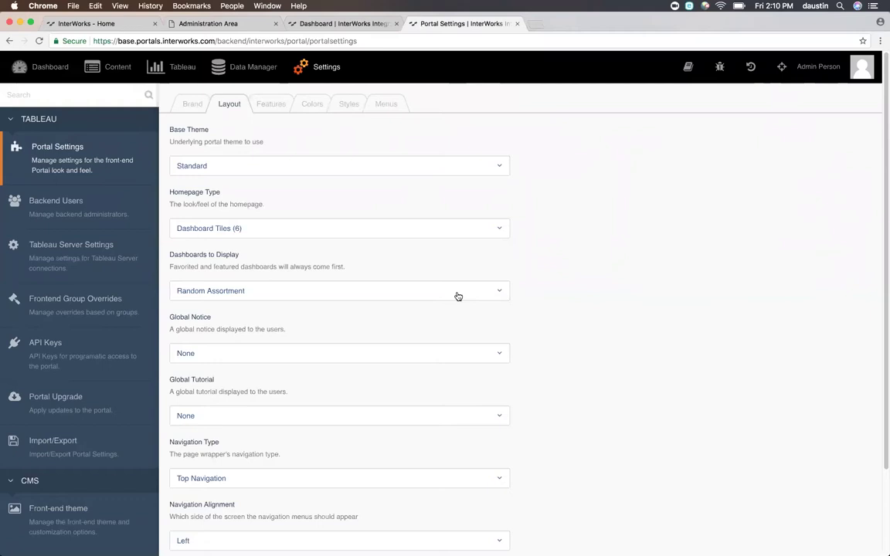
click(458, 297)
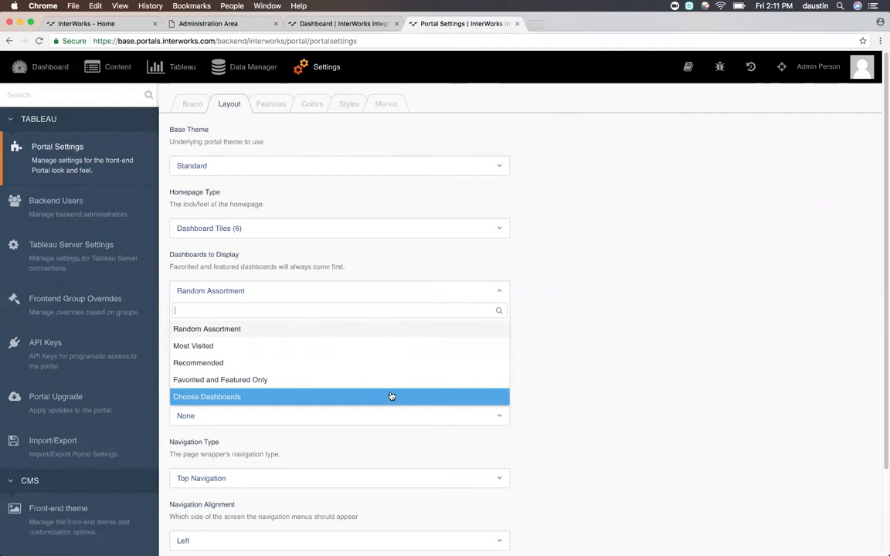
Choose Washington DC, Loyalty Value and Predicting March Madness as homepage dashboards, moving Predicting March Madness first.
click(385, 394)
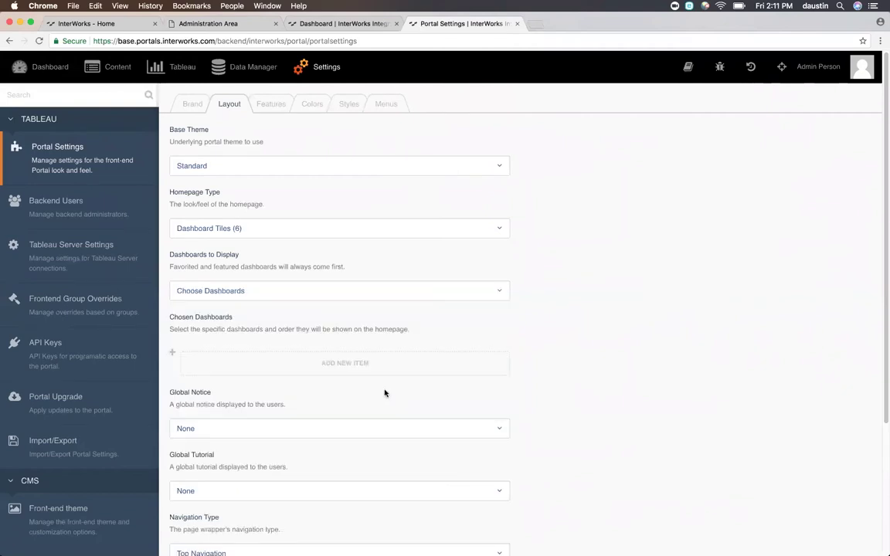
click(345, 374)
click(345, 406)
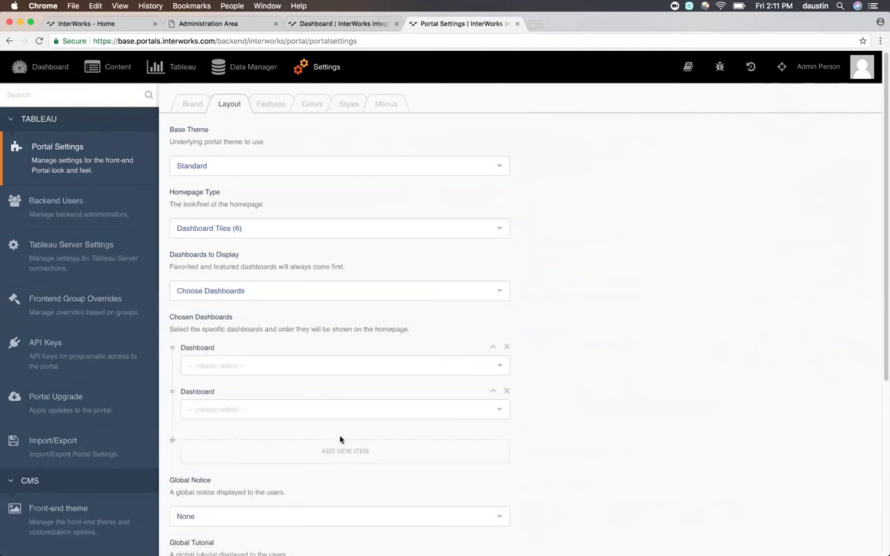
click(342, 451)
click(340, 370)
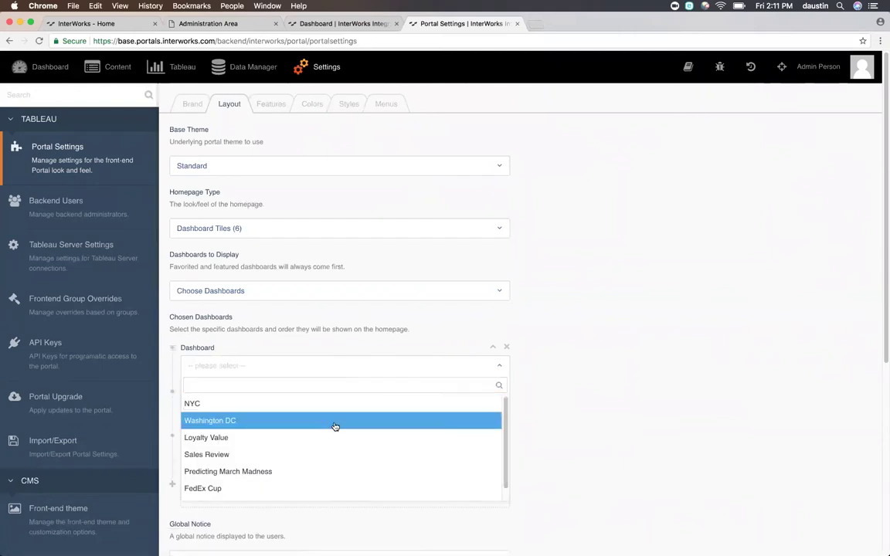
click(336, 425)
click(336, 414)
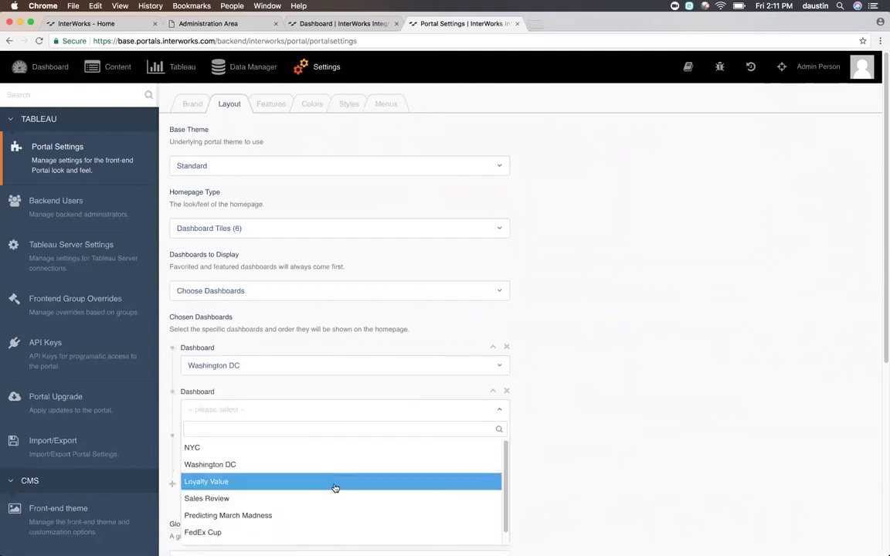
click(335, 482)
click(327, 453)
click(313, 417)
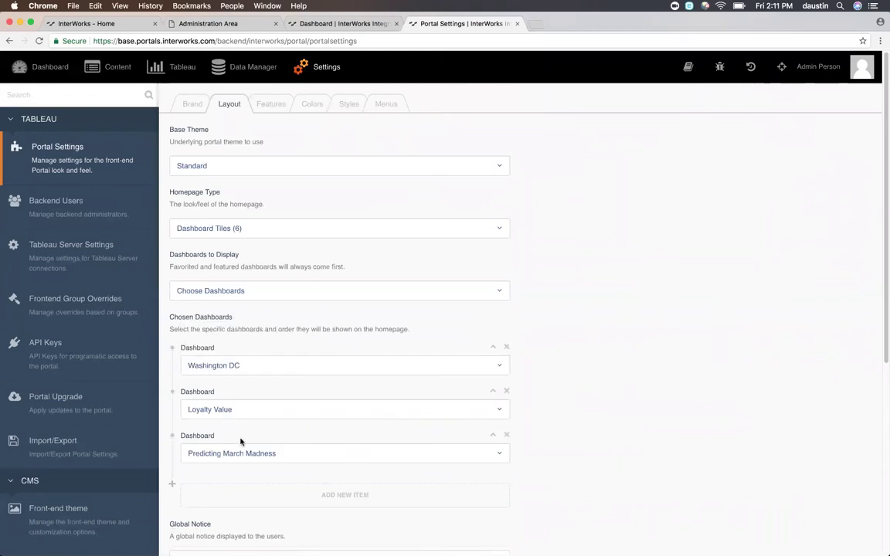
drag(173, 436, 175, 338)
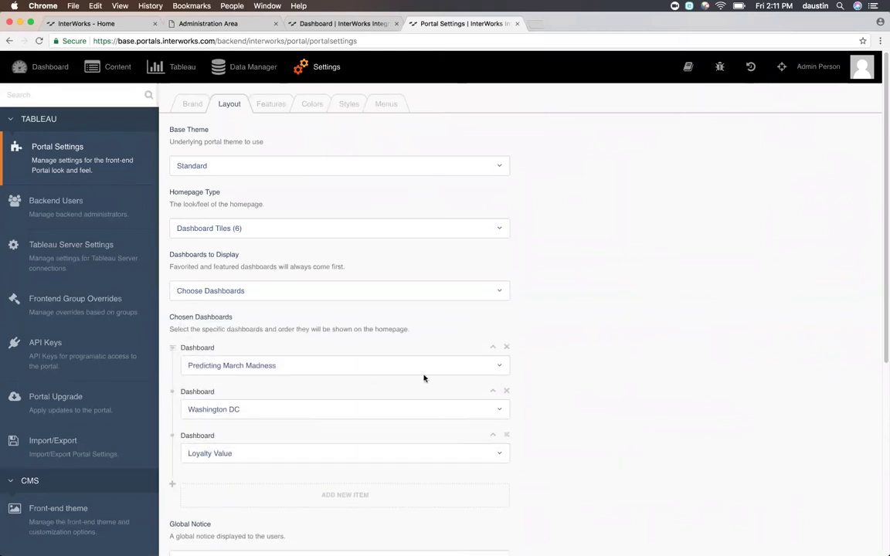
Remove all three chosen dashboards and set Dashboards to Display to Most Visited.
click(508, 348)
click(537, 309)
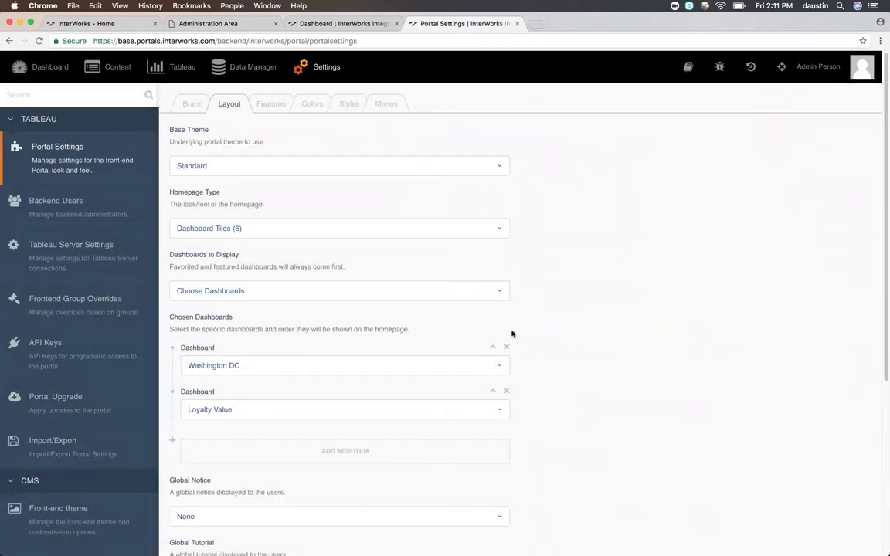
click(507, 347)
click(537, 310)
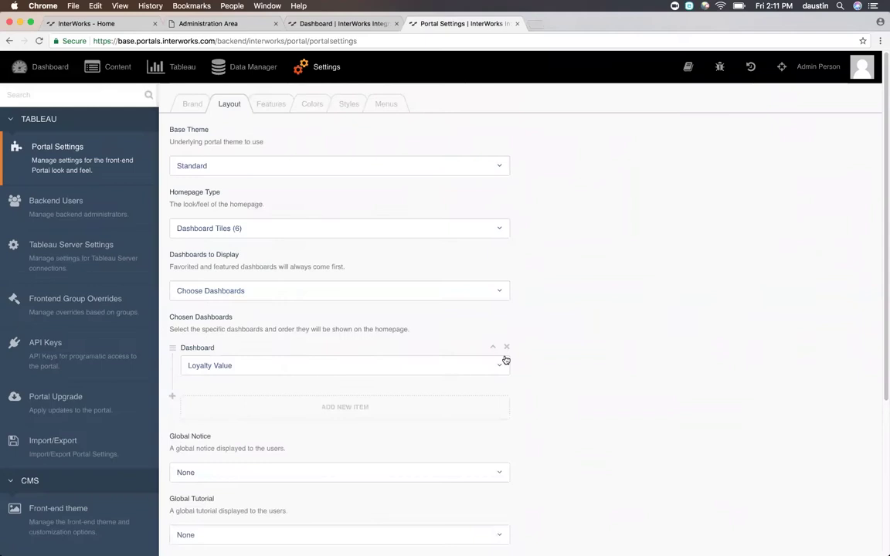
click(507, 347)
key(Return)
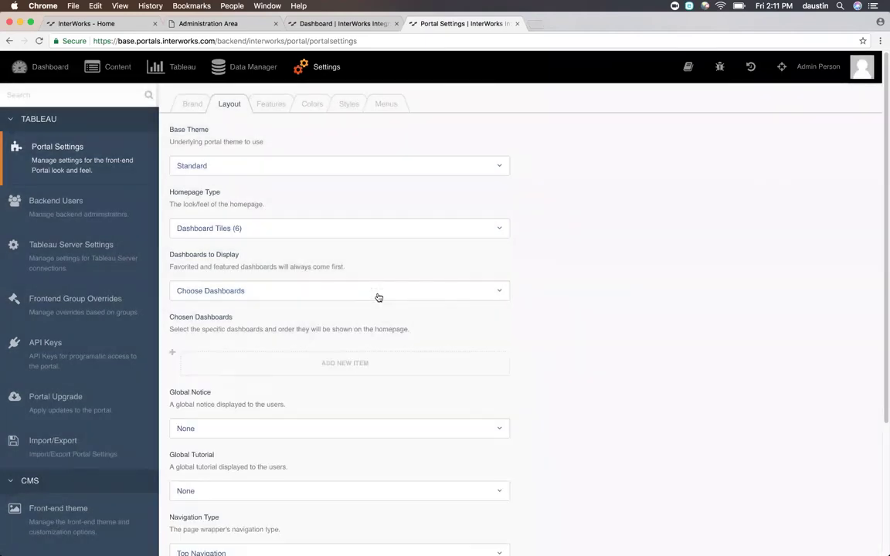
click(378, 297)
click(363, 345)
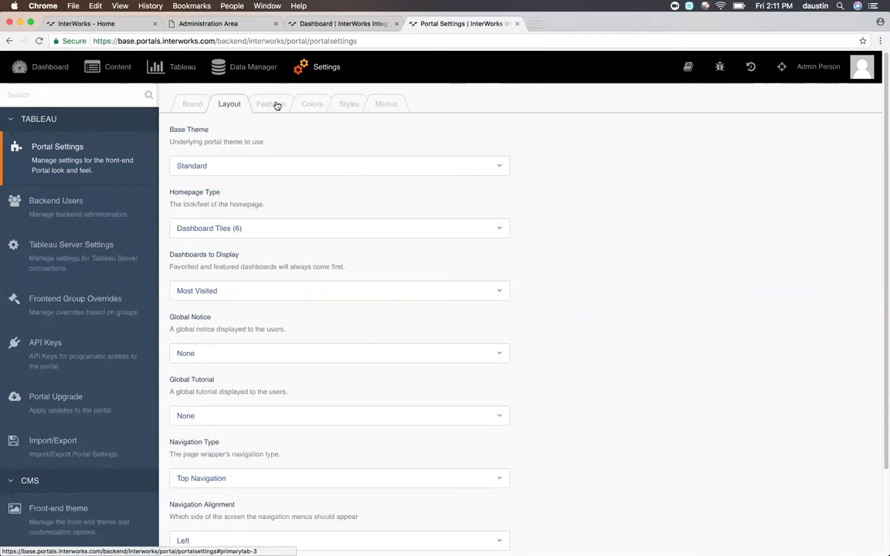
On the Features tab, switch the Export Presentation, Print Dashboard and Export Workbook action buttons ON.
click(272, 105)
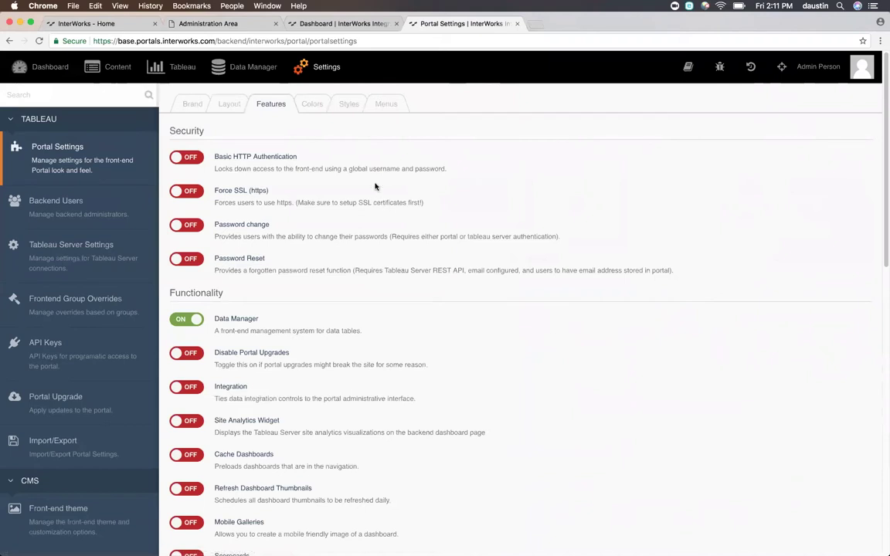
scroll(544, 396, down, 2)
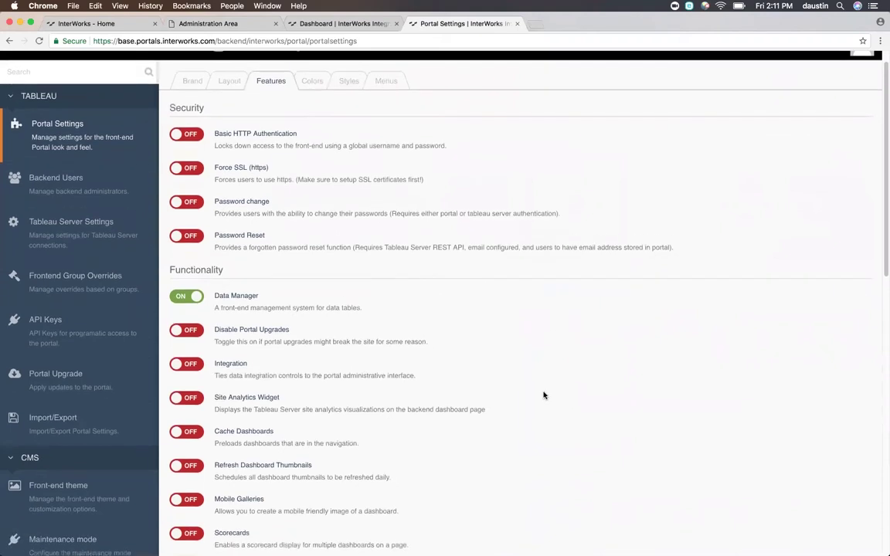
scroll(545, 395, down, 2)
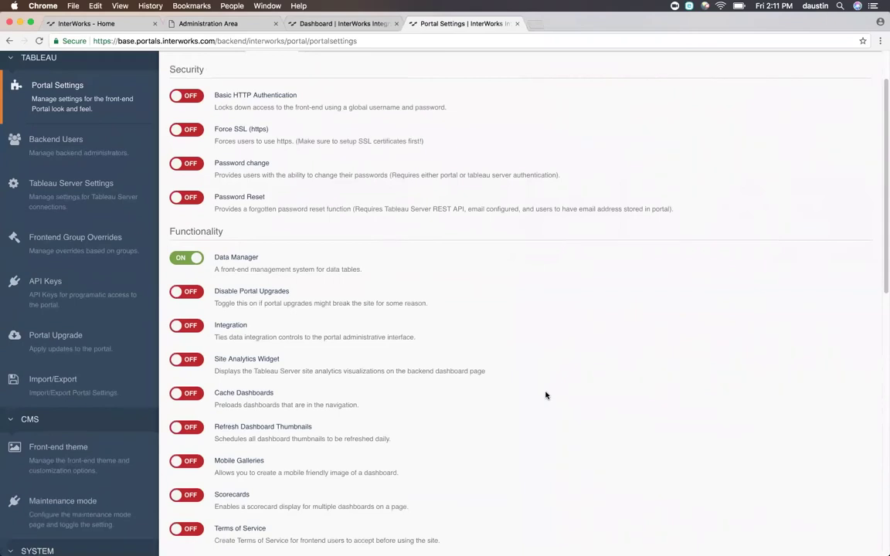
scroll(546, 396, down, 15)
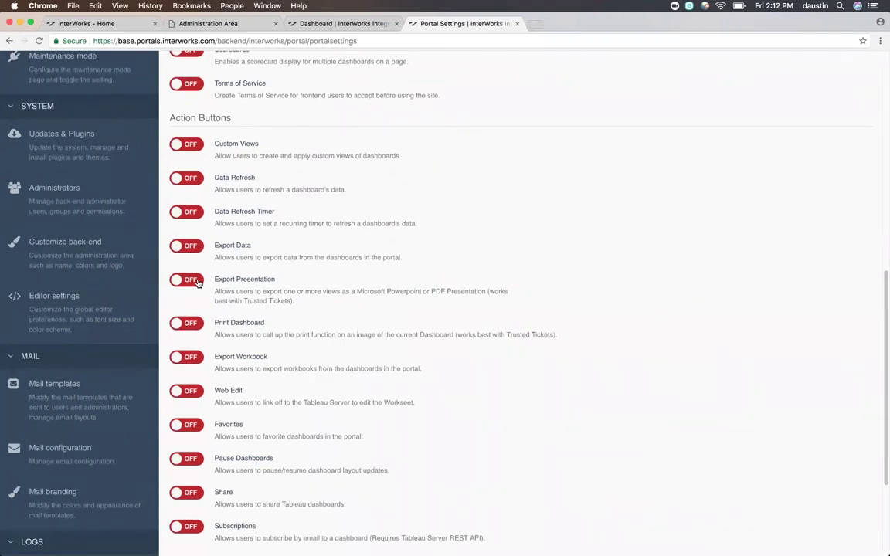
click(198, 283)
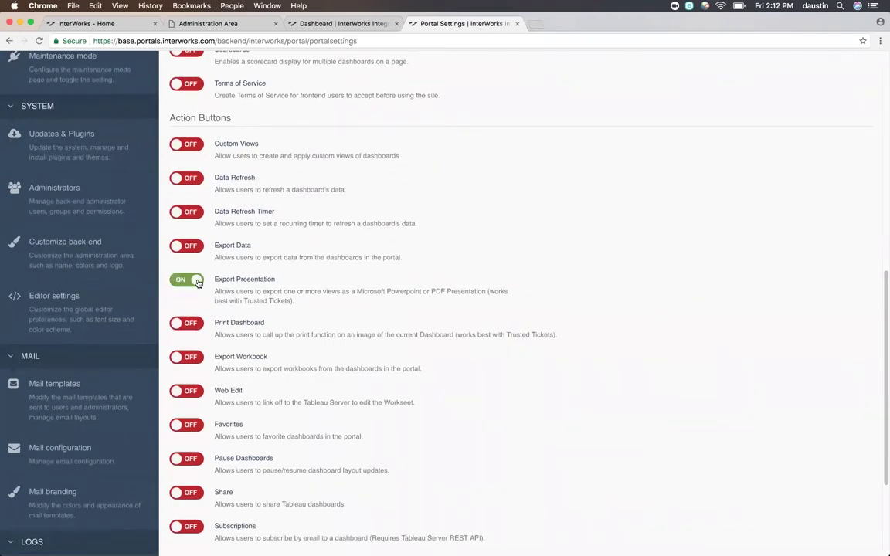
click(199, 325)
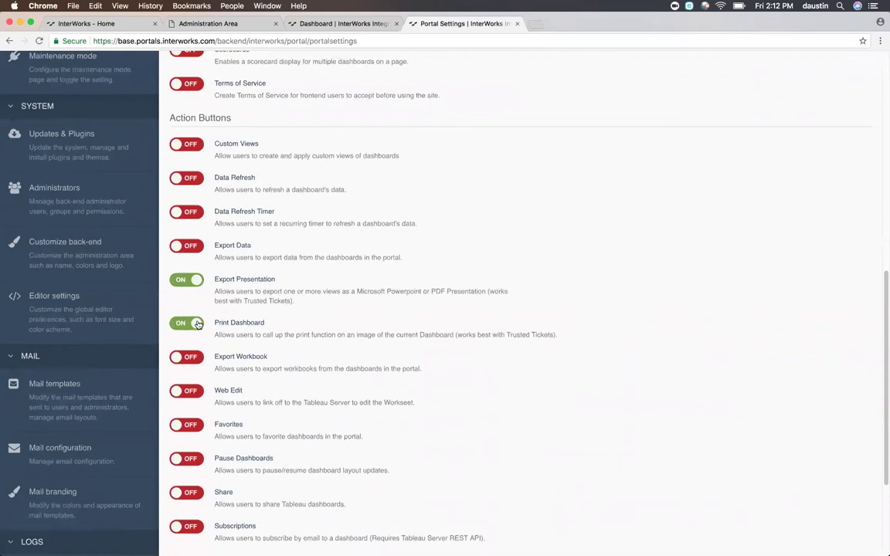
click(198, 363)
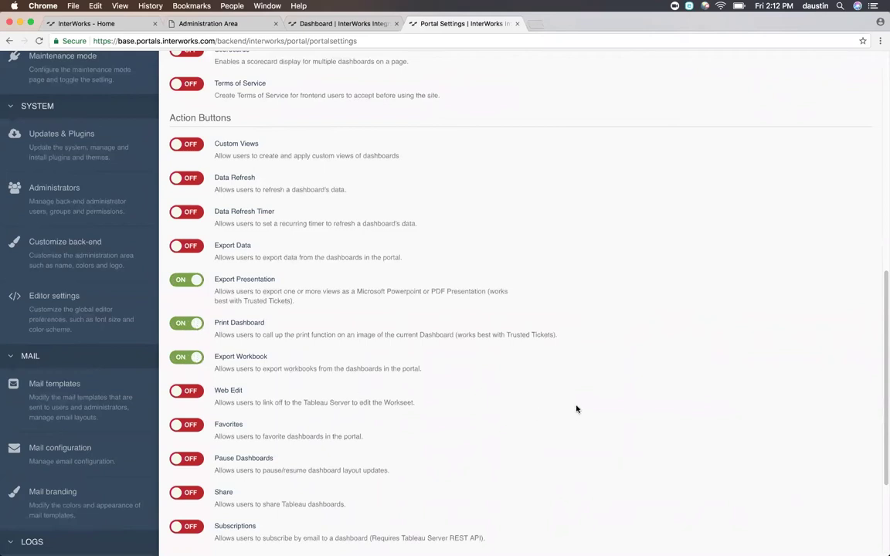
scroll(576, 409, down, 2)
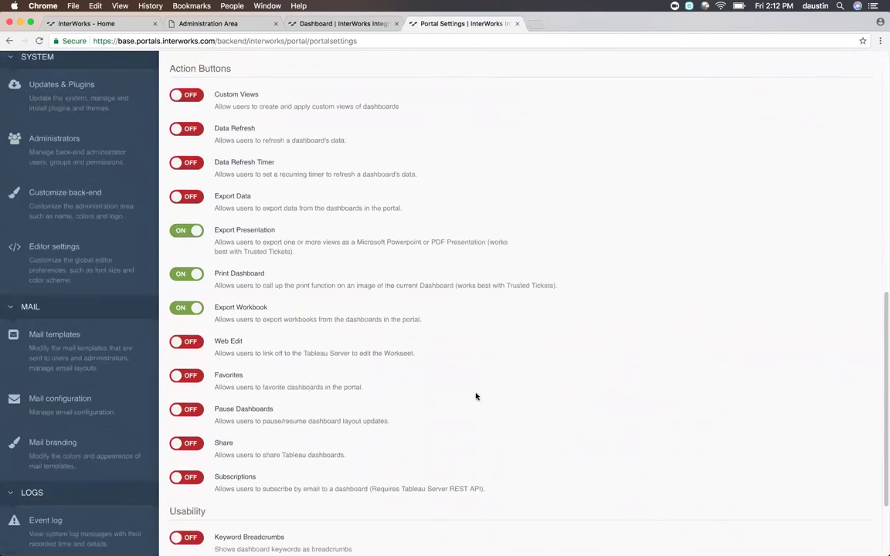
scroll(516, 394, up, 10)
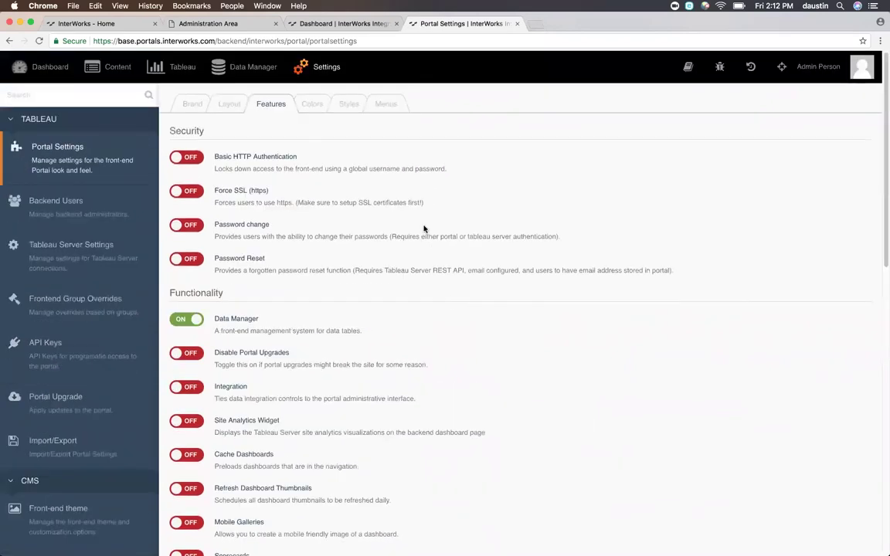
On the Colors tab, set the main body colour to custom hex #f2f2f2.
click(317, 108)
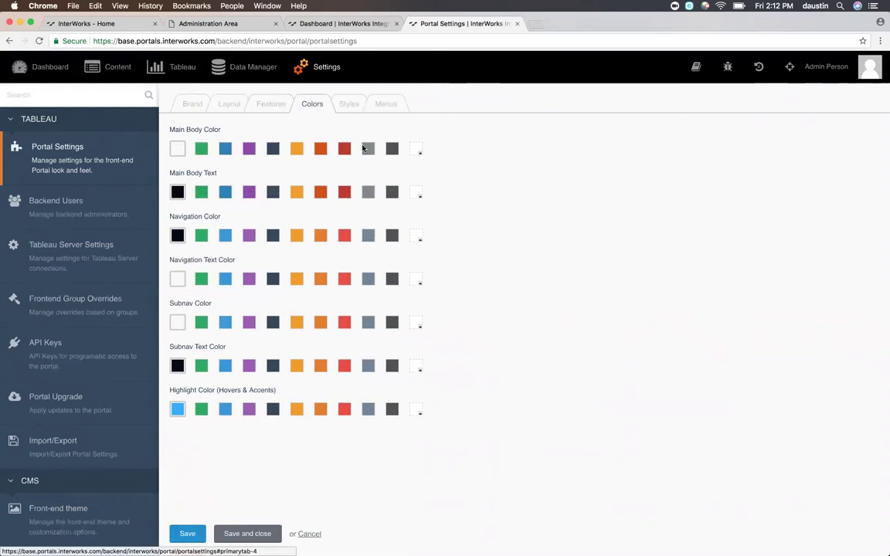
click(419, 158)
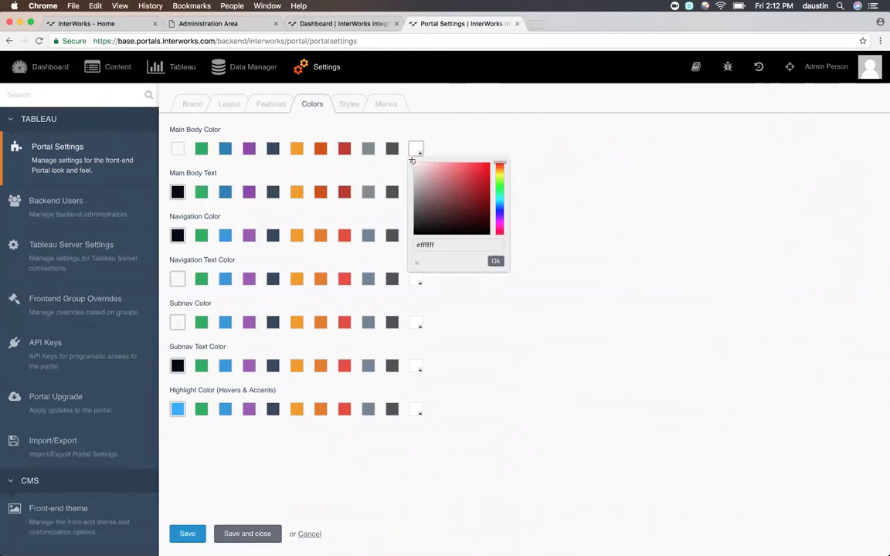
click(349, 159)
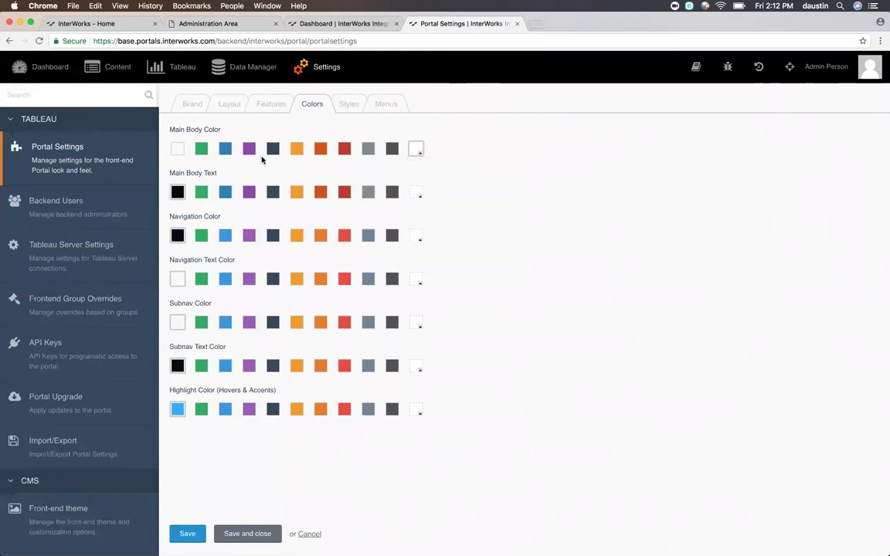
click(251, 152)
click(415, 149)
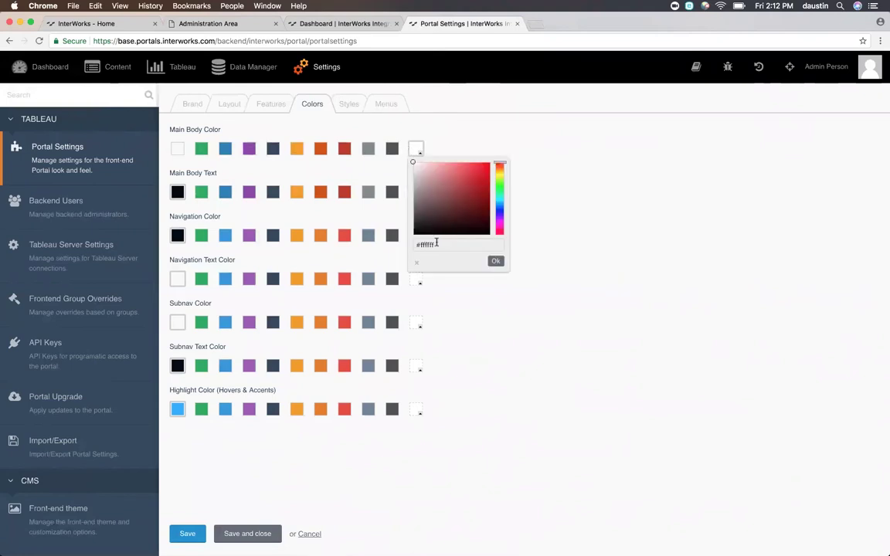
click(437, 243)
text(#f2f2f2)
click(495, 261)
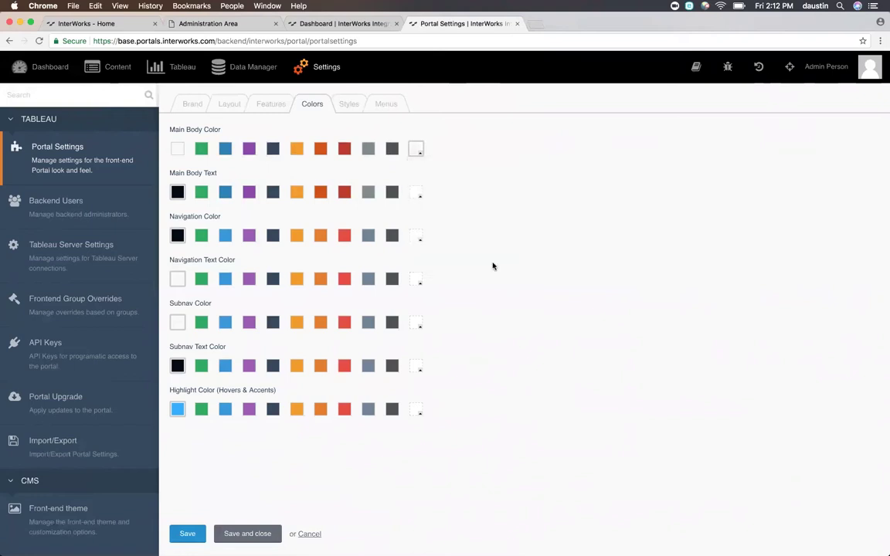
Make the main body text and navigation colours black and the navigation text white.
click(416, 192)
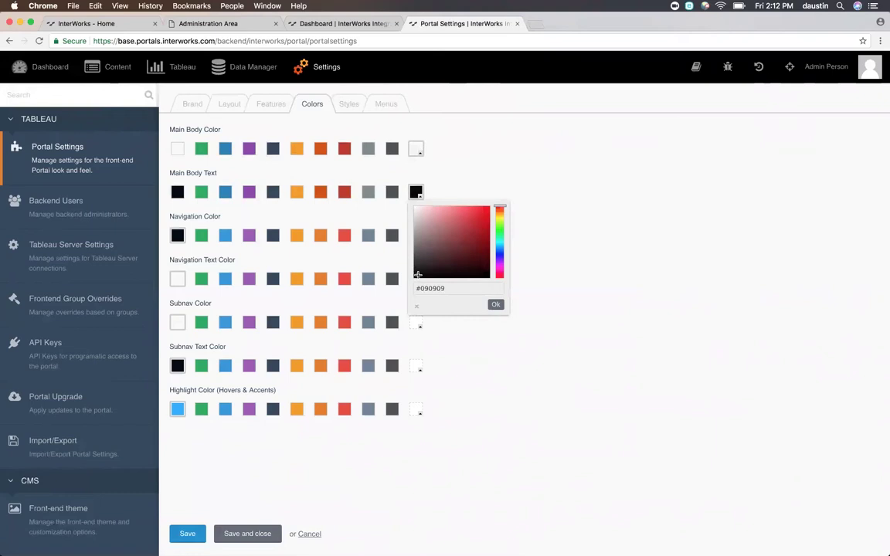
click(417, 274)
click(495, 304)
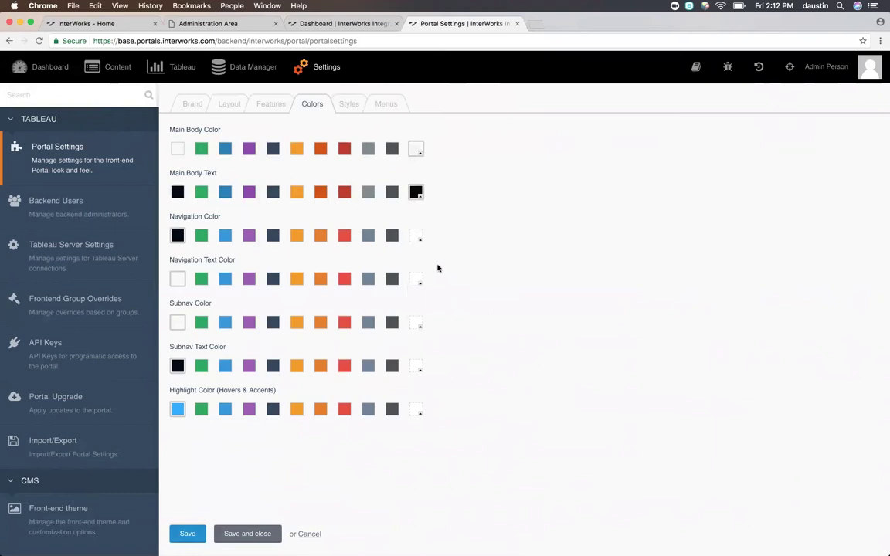
click(418, 239)
click(418, 315)
click(495, 348)
click(416, 279)
click(417, 302)
click(414, 294)
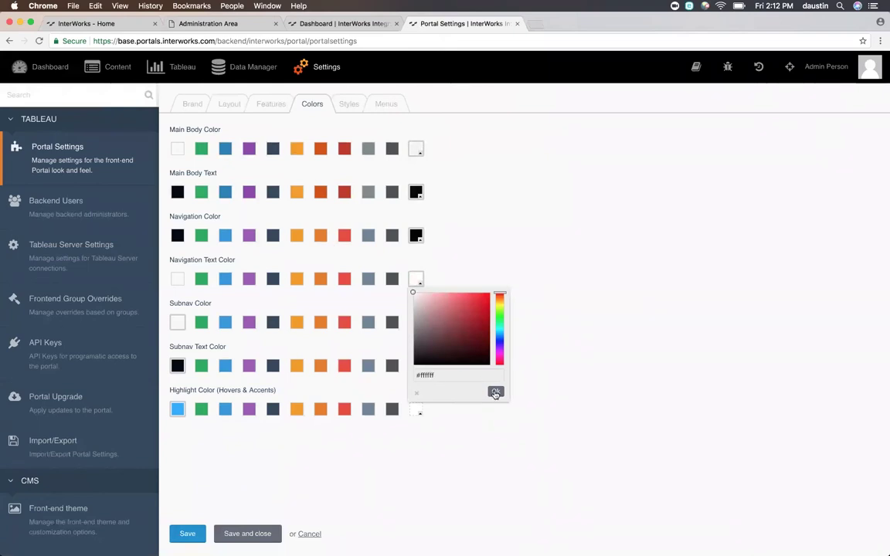
click(496, 391)
Set the subnav colour to white and subnav text to black, then go to Styles.
click(416, 328)
click(413, 408)
click(495, 434)
click(415, 365)
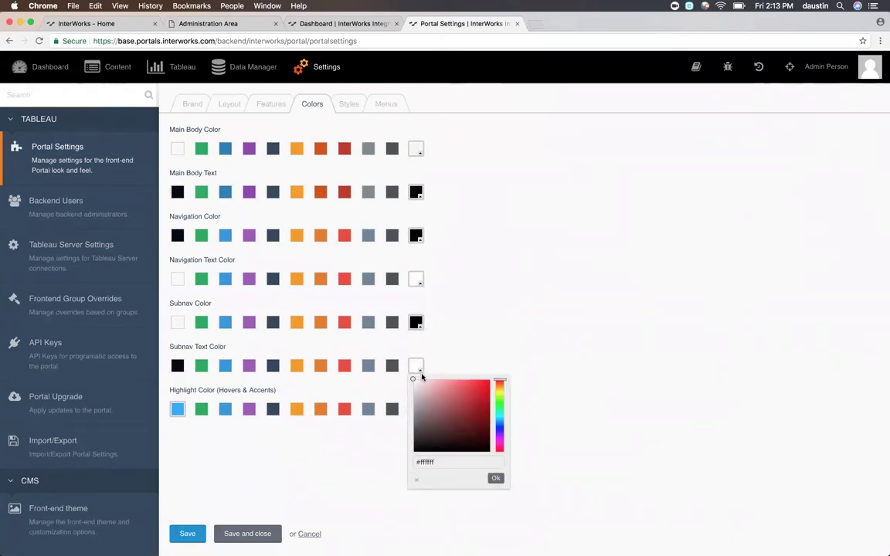
click(413, 451)
click(415, 322)
click(415, 338)
click(416, 322)
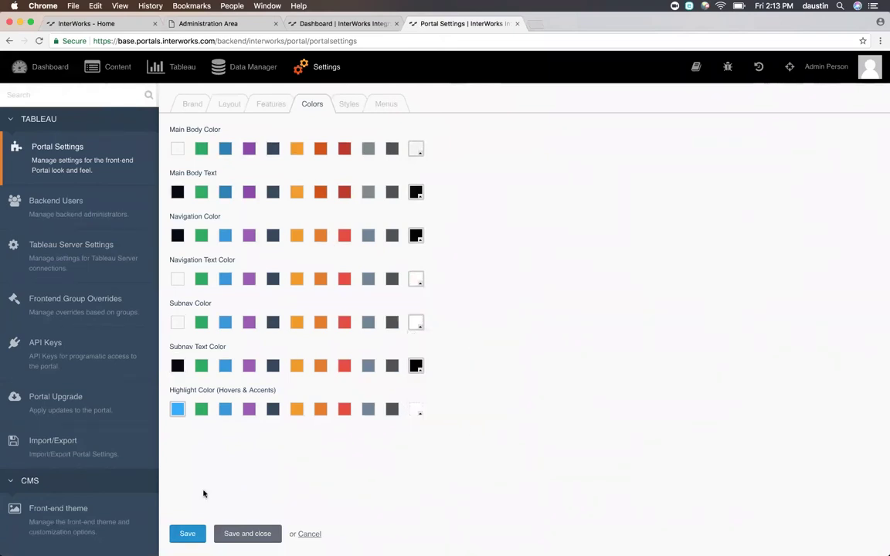
click(349, 105)
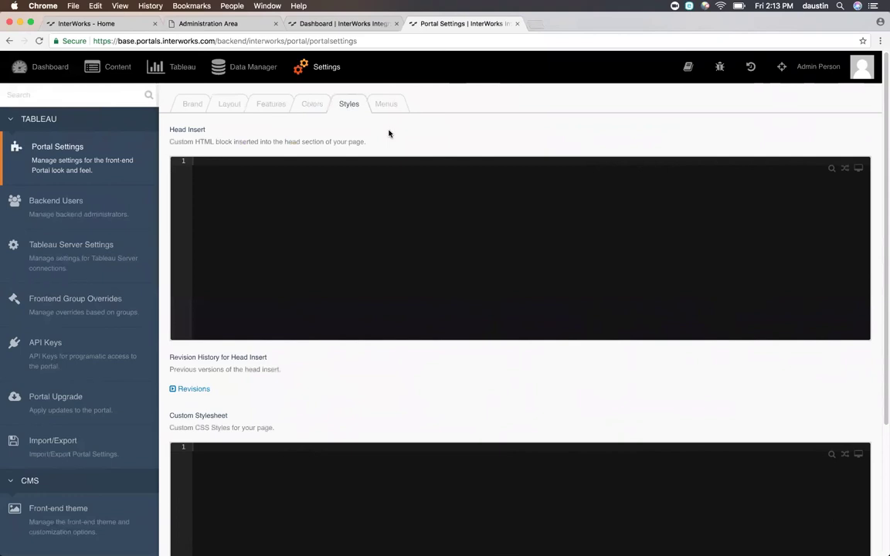
scroll(366, 293, down, 3)
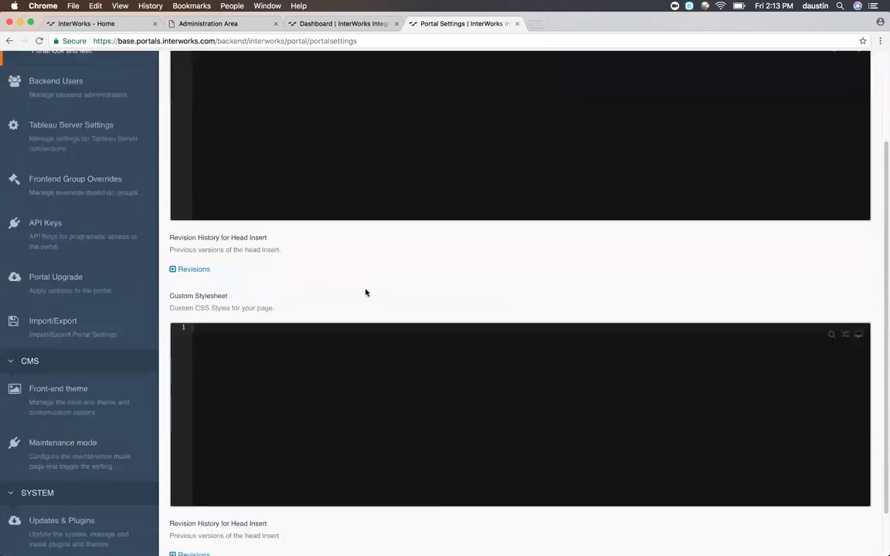
click(329, 385)
scroll(343, 288, up, 3)
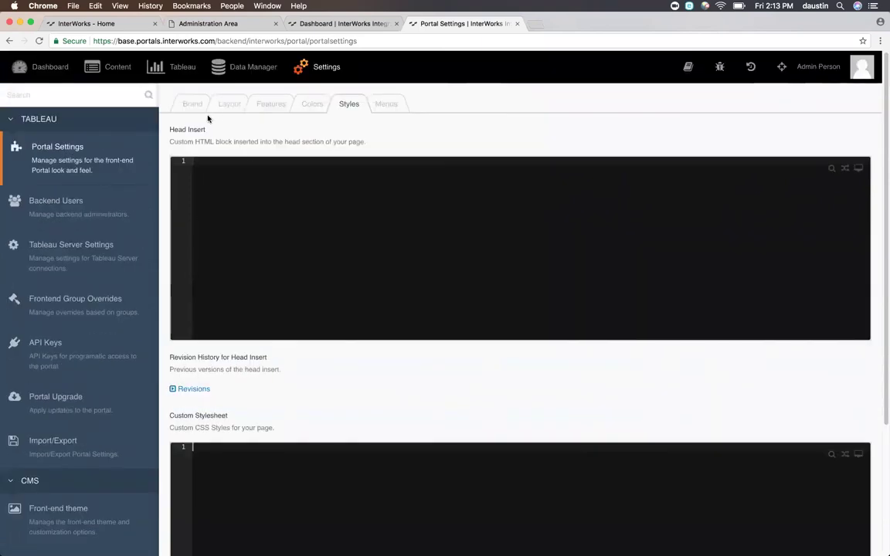
Return to the Brand tab and save all the portal settings.
click(191, 104)
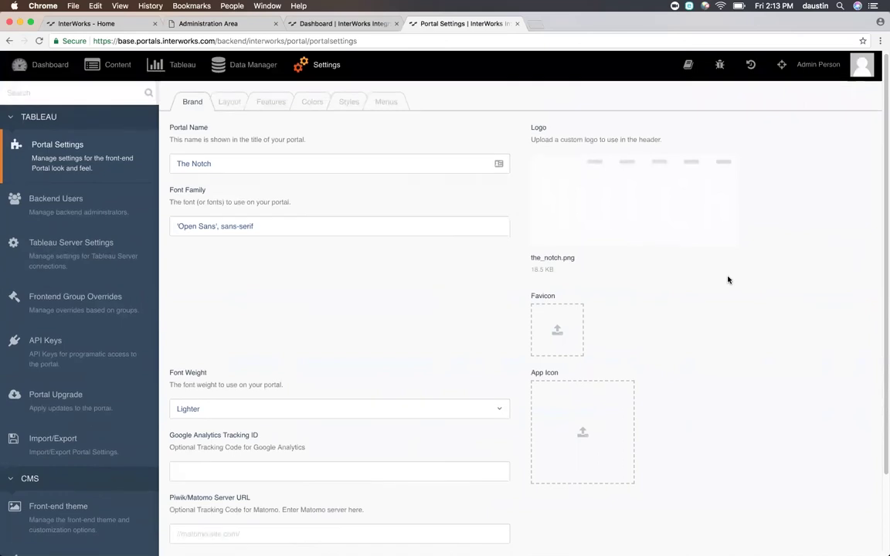
scroll(726, 278, down, 3)
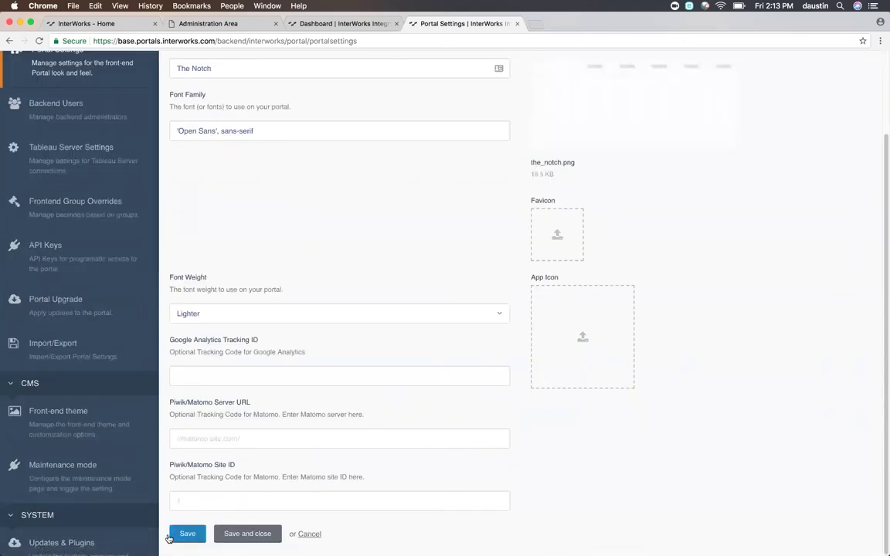
click(173, 535)
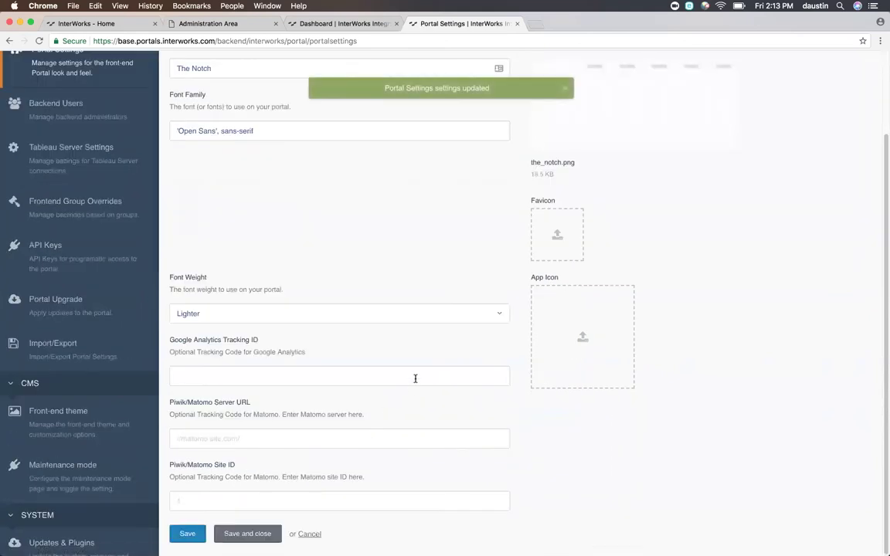
scroll(415, 379, up, 3)
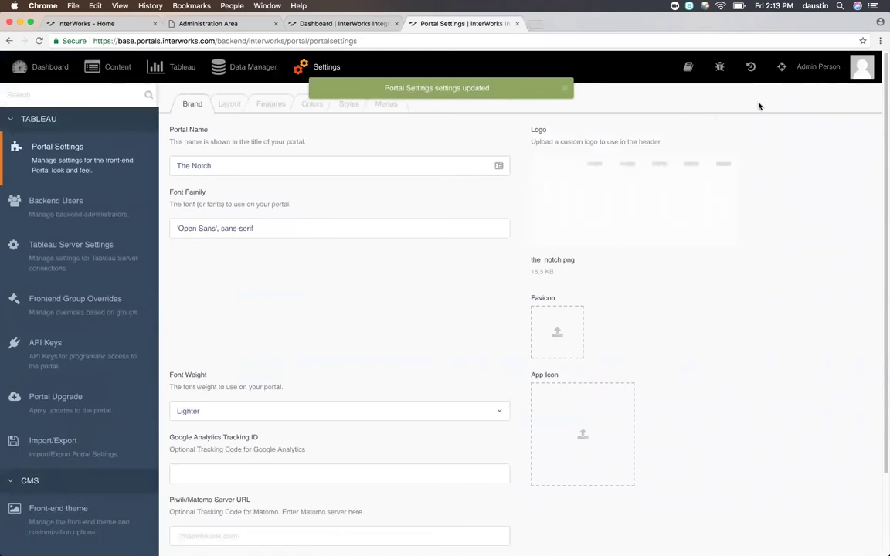